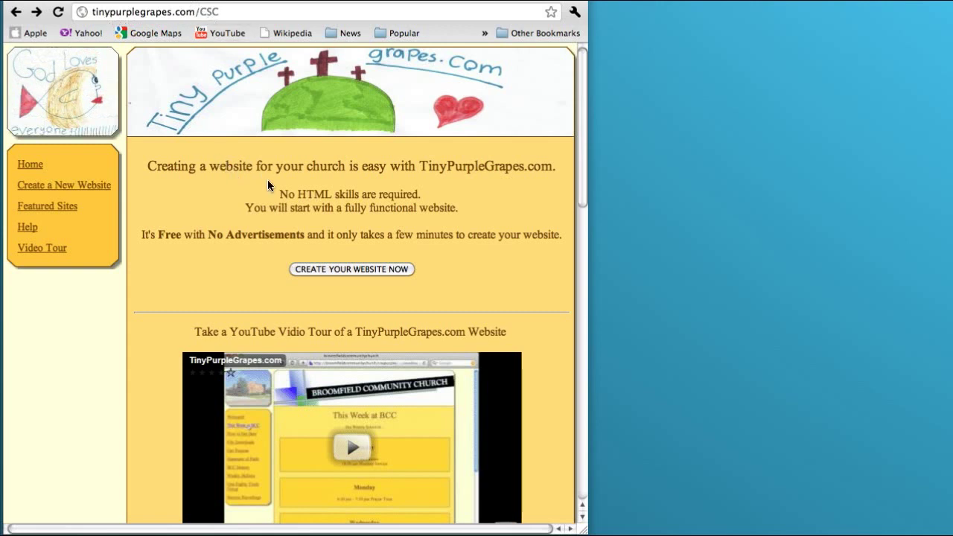
# Start a new church website named 'The Grapevine' with the site address 'grapevine'
pyautogui.click(342, 269)
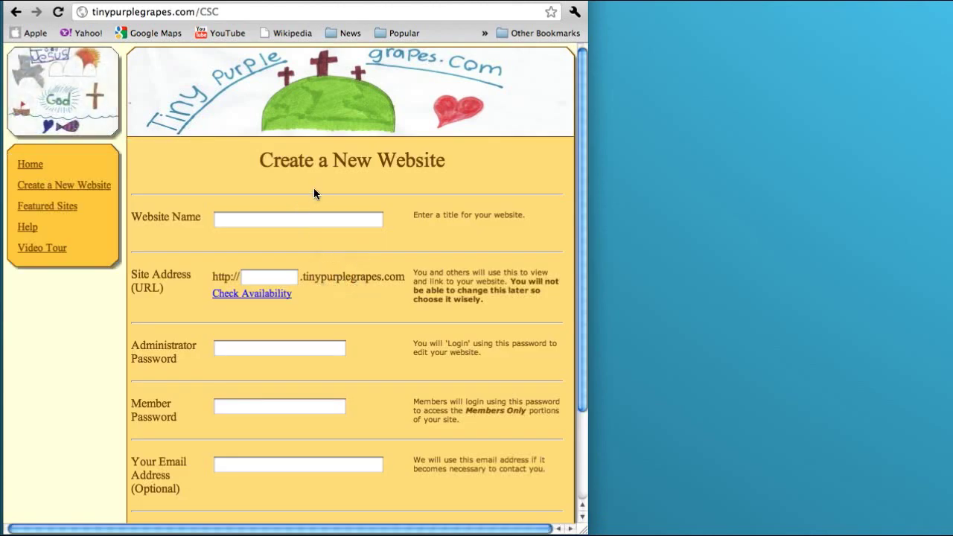
pyautogui.scroll(-2, 320, 191)
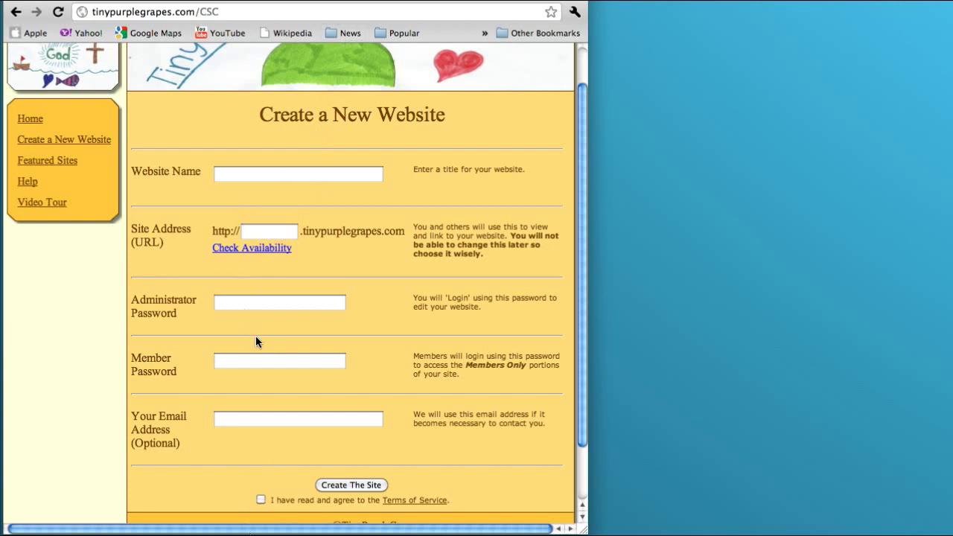
pyautogui.click(262, 178)
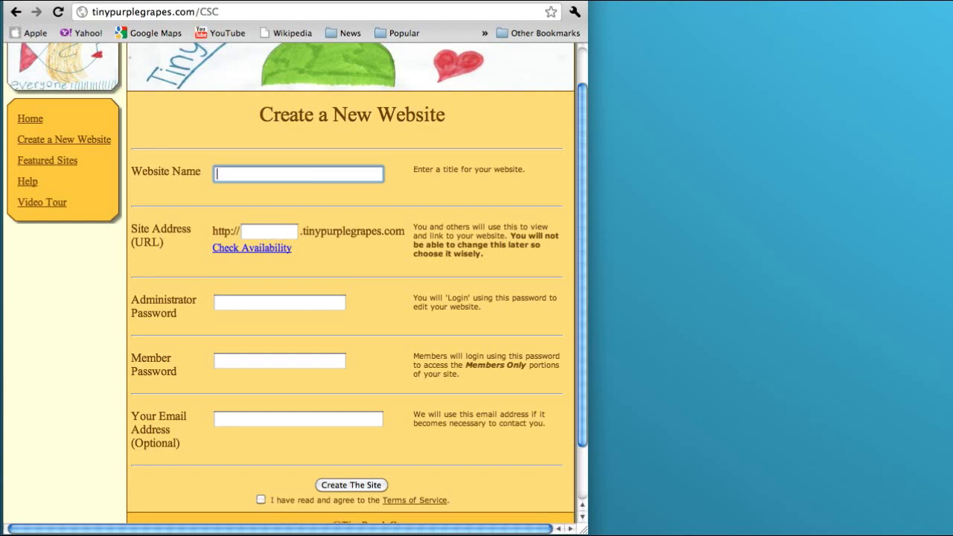
pyautogui.write('The Grapevine')
pyautogui.click(262, 234)
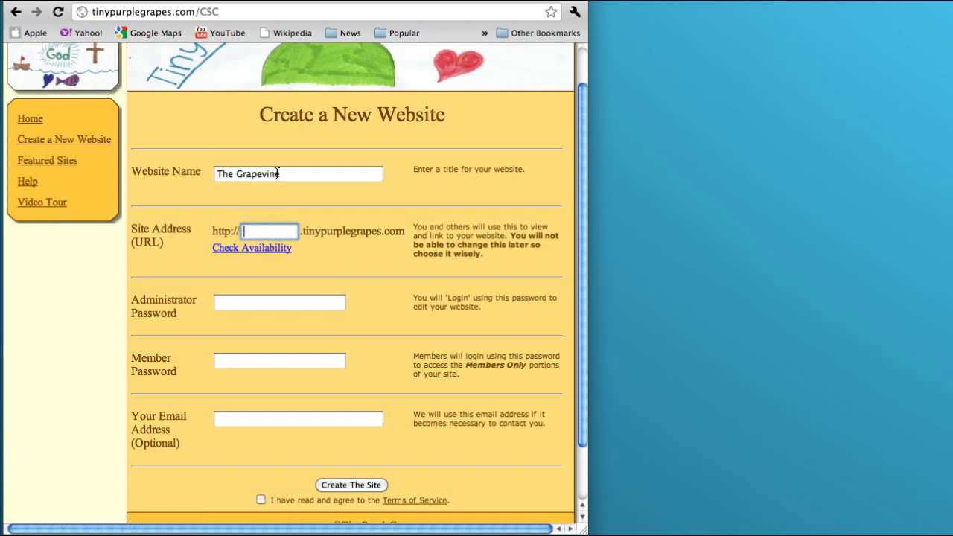
pyautogui.click(259, 233)
pyautogui.click(284, 232)
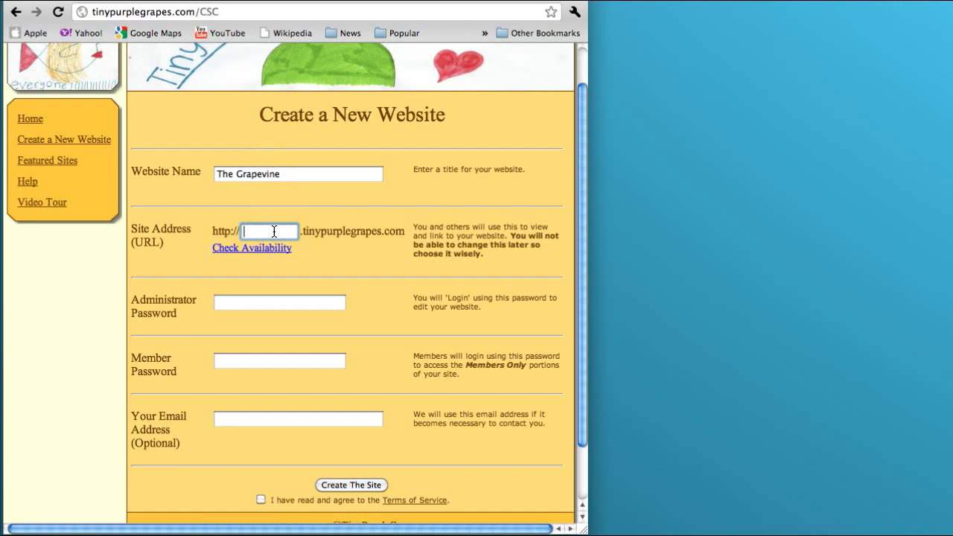
pyautogui.write('grapevine')
# Confirm the 'grapevine' address is available and enter the administrator password
pyautogui.click(252, 248)
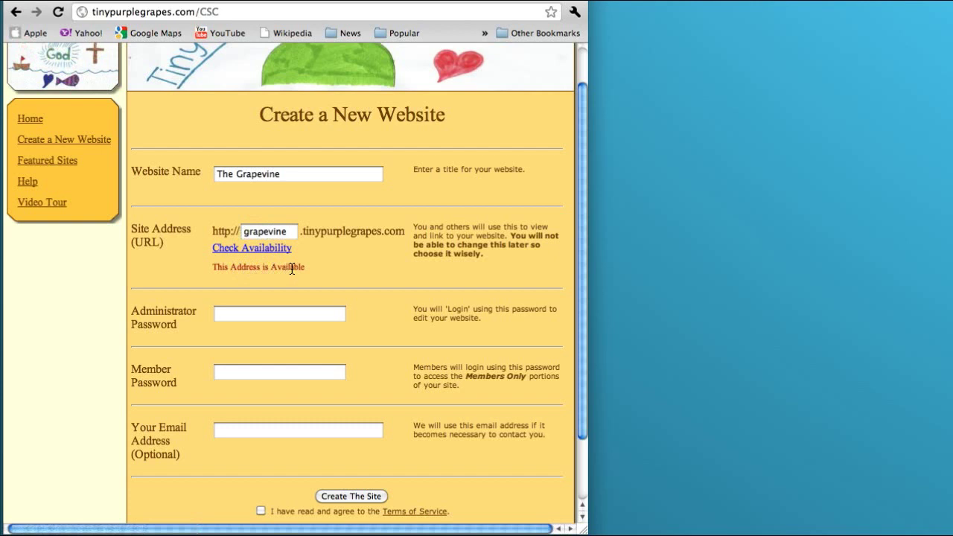
pyautogui.click(280, 315)
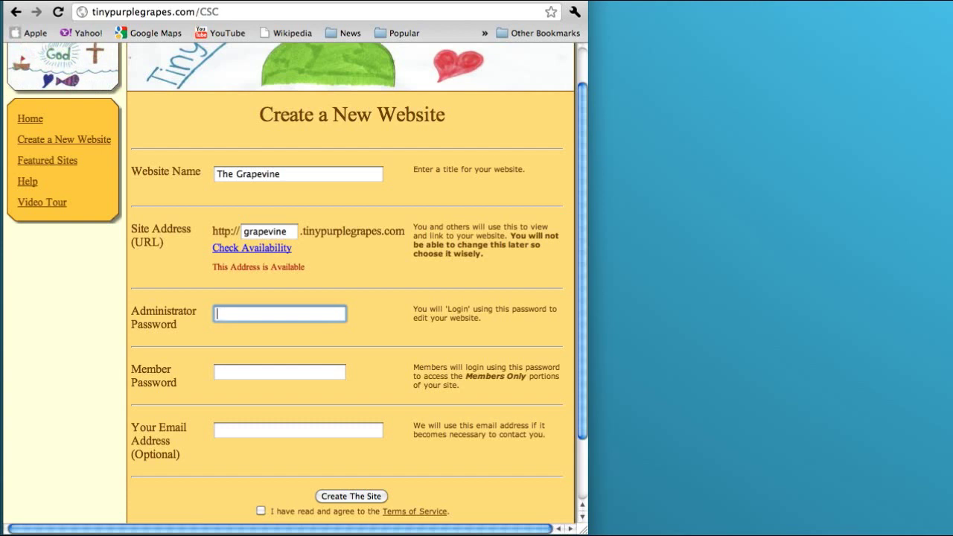
# Enter the member password and scroll down to the terms of service
pyautogui.click(272, 373)
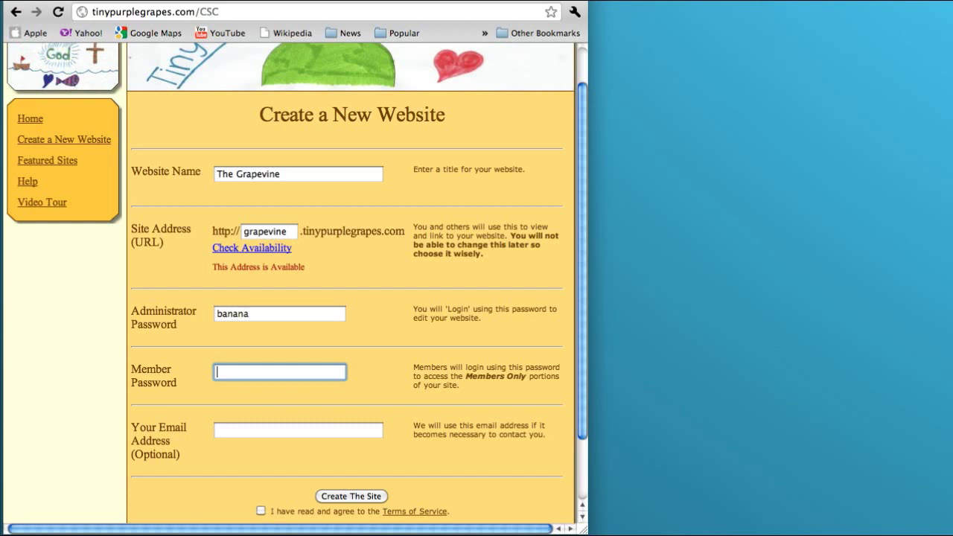
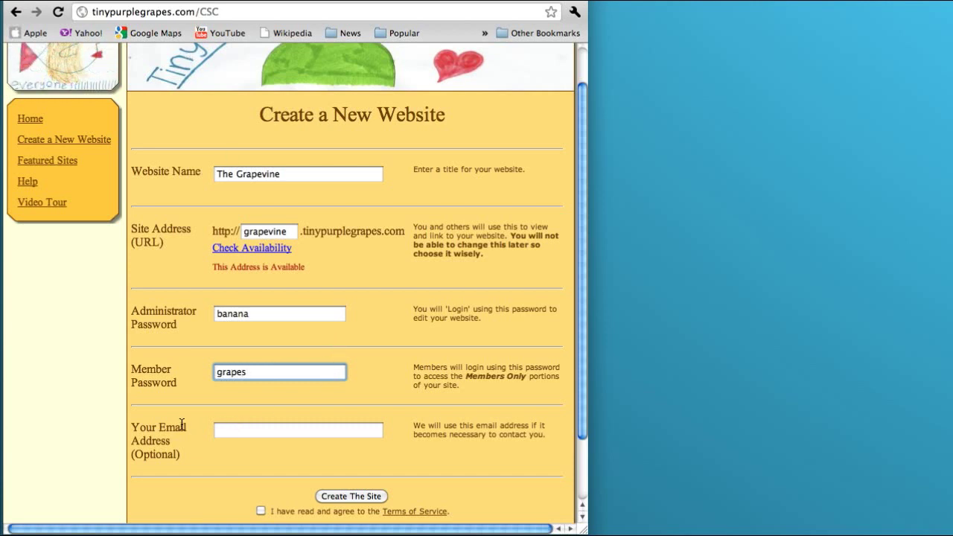
pyautogui.scroll(-2, 383, 430)
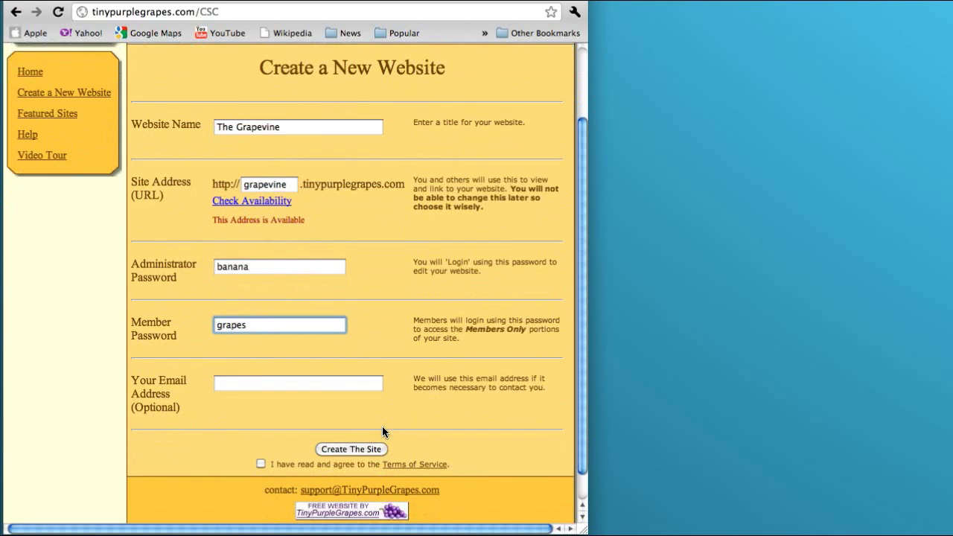
pyautogui.scroll(-1, 382, 426)
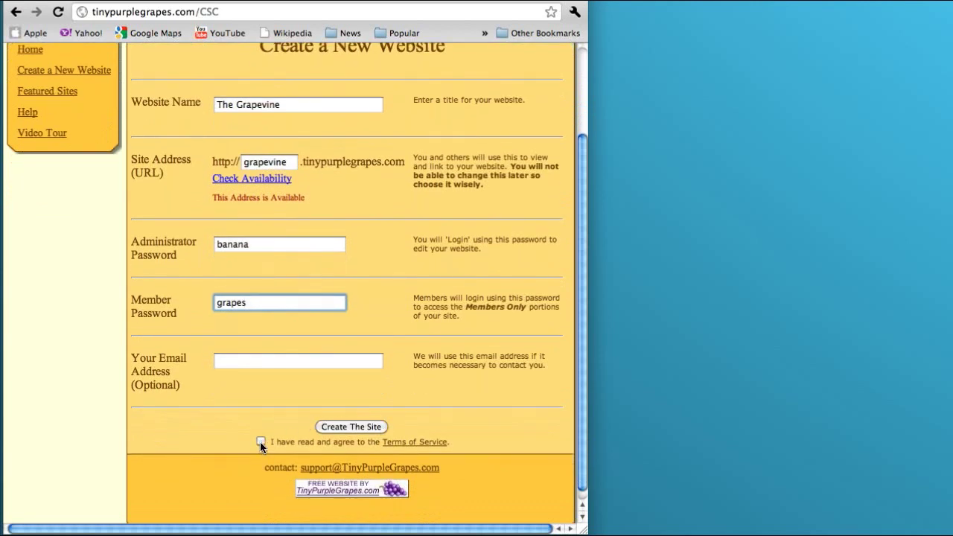
# Accept the Terms of Service and create The Grapevine site
pyautogui.click(260, 441)
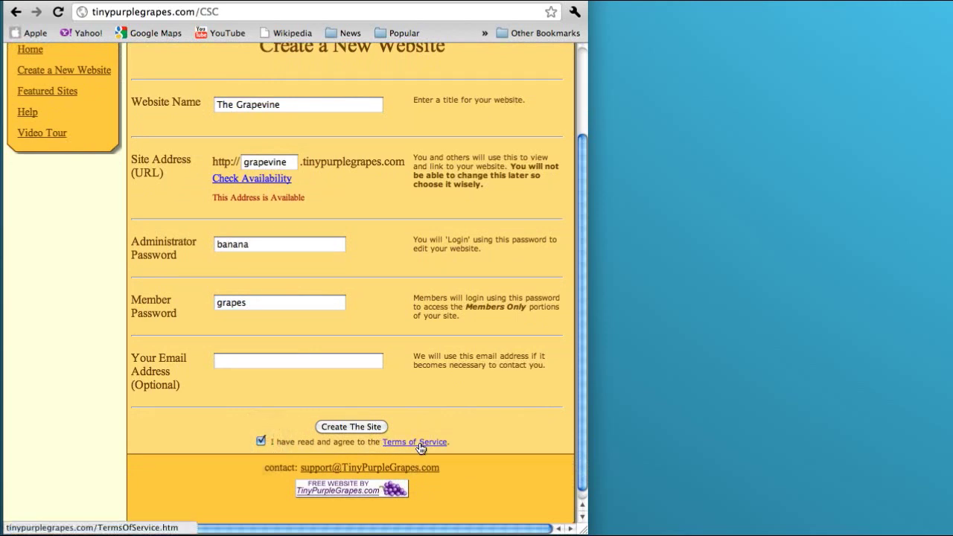
pyautogui.click(348, 429)
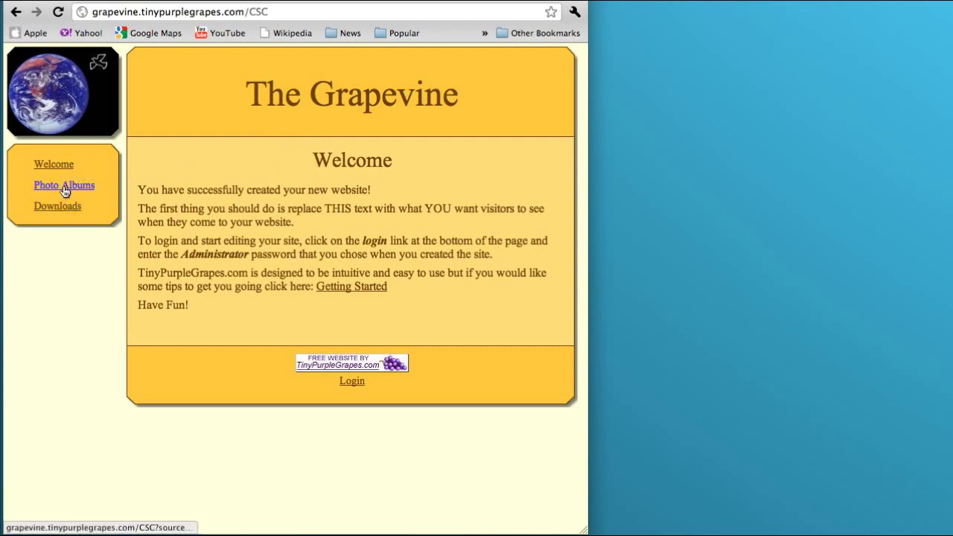
# Log in as administrator and hide the Photo Albums and Downloads pages from visitors
pyautogui.click(349, 382)
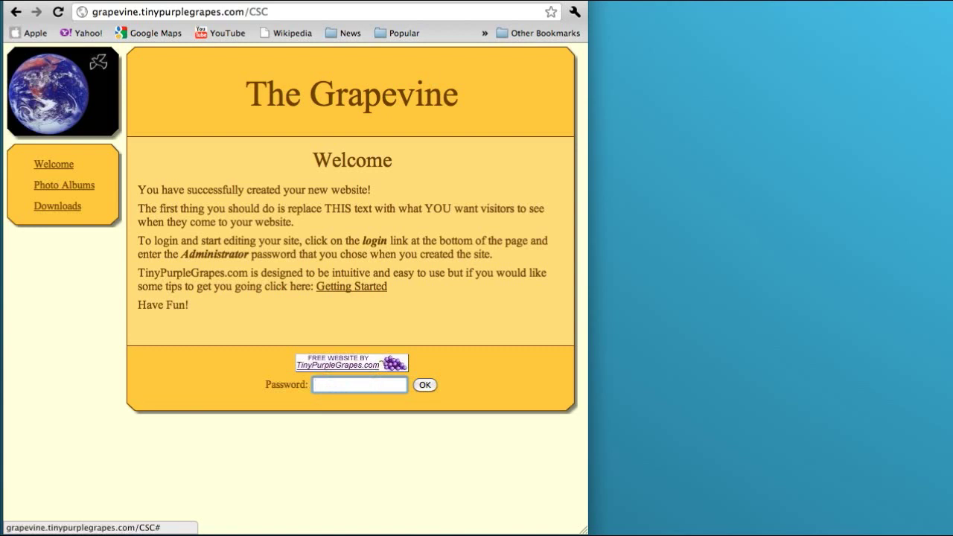
pyautogui.write('••••••')
pyautogui.click(425, 386)
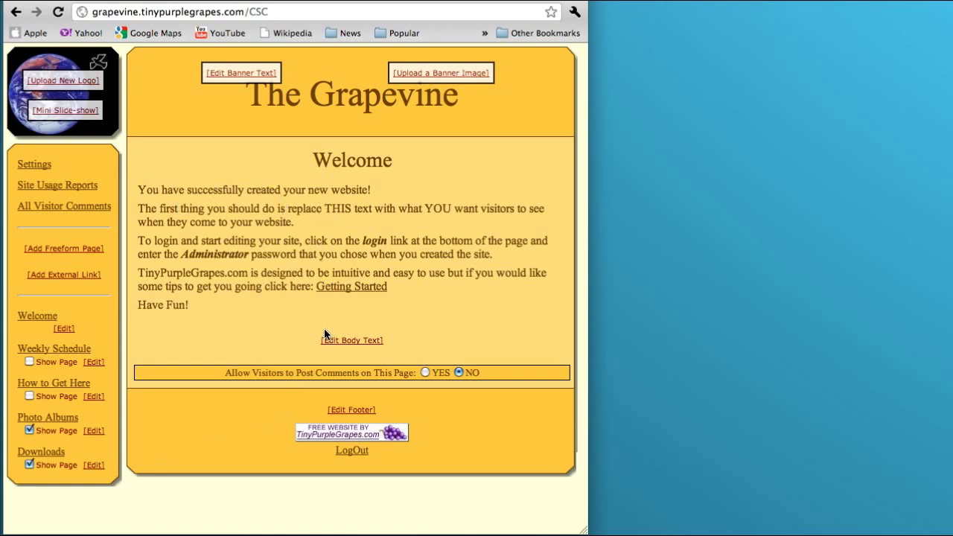
pyautogui.click(28, 431)
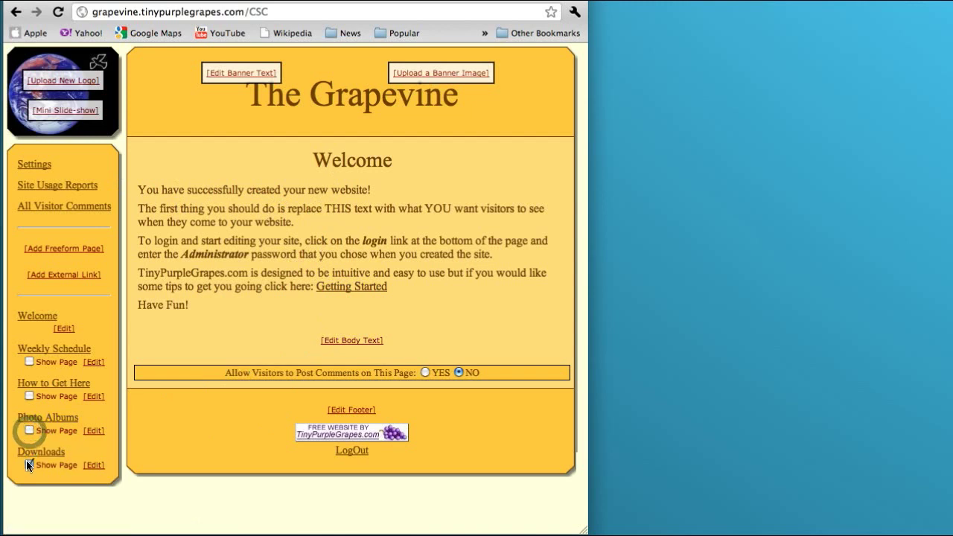
pyautogui.click(28, 464)
# Replace the Welcome page's default body text with the pasted mission statement and save
pyautogui.click(350, 344)
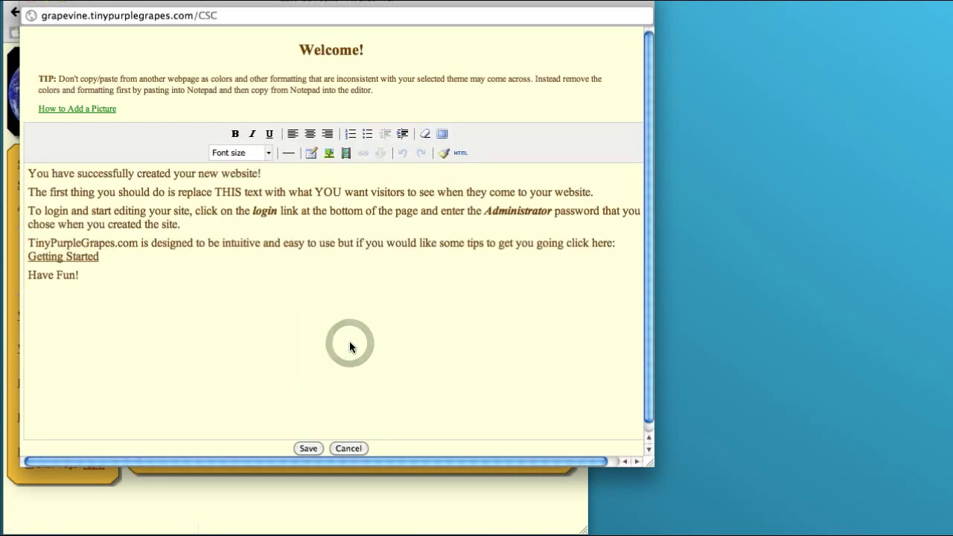
pyautogui.moveTo(99, 288); pyautogui.dragTo(27, 173)
pyautogui.press('BackSpace')
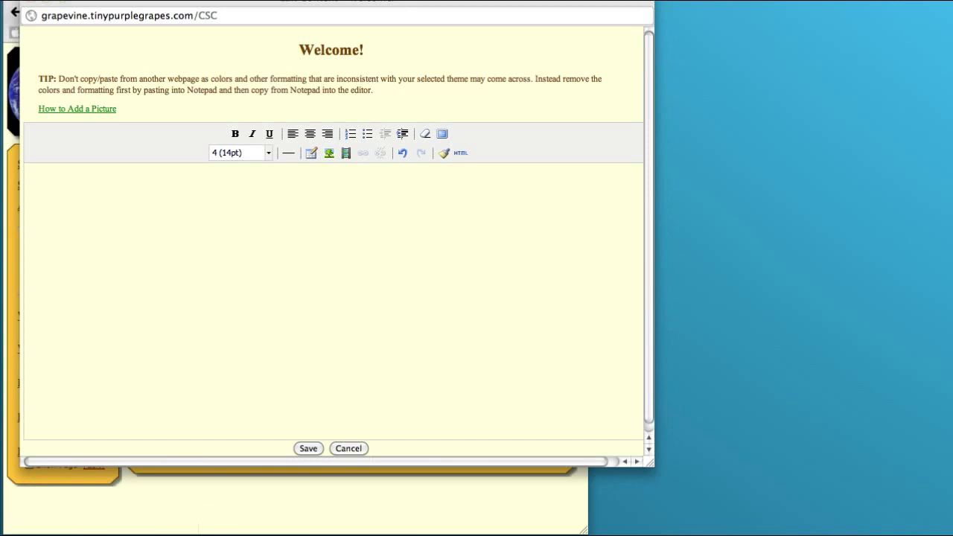
pyautogui.click(355, 232)
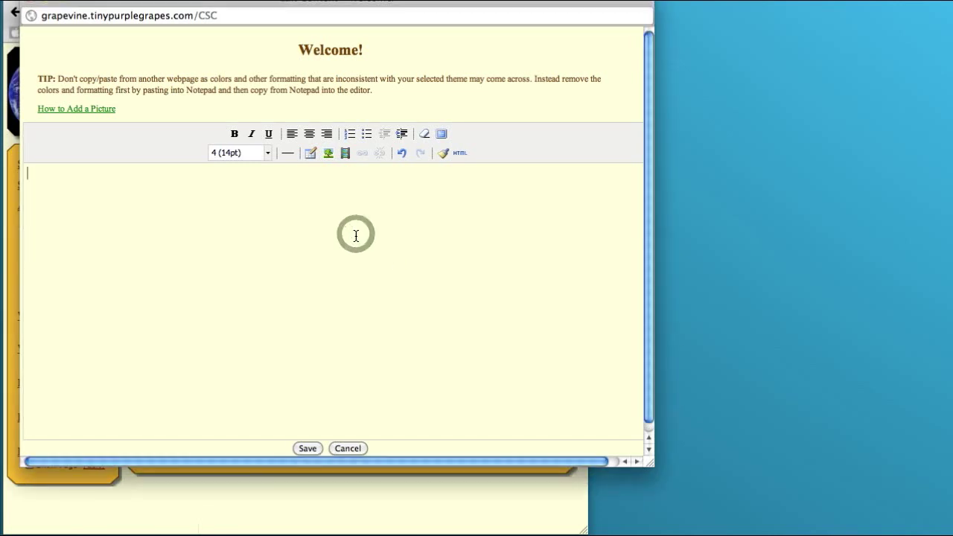
pyautogui.write('The Grapevine exists to help people connect to the Lord in relationship, connect with other people in community, and lovingly serve the world. Wherever you are in your spiritual journey we invite you to join us.')
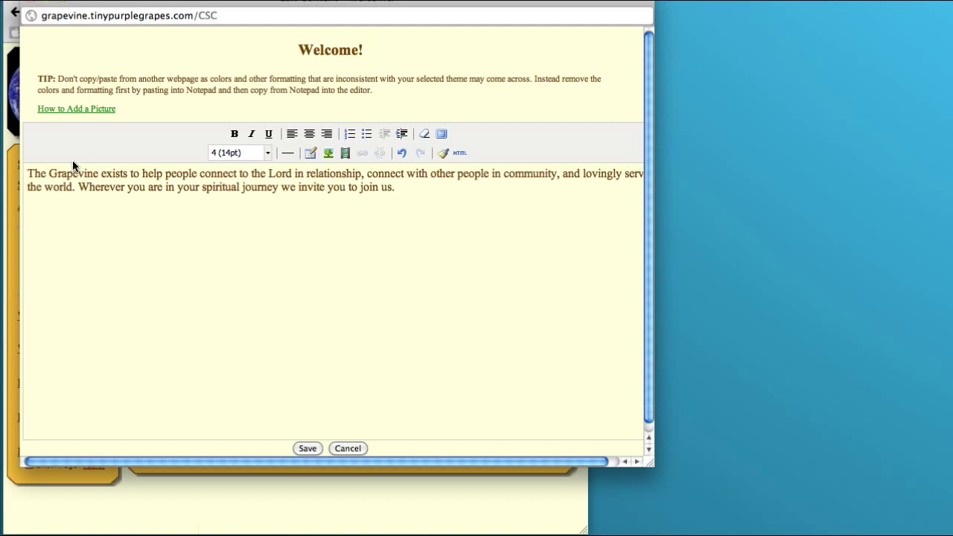
pyautogui.tripleClick(422, 191)
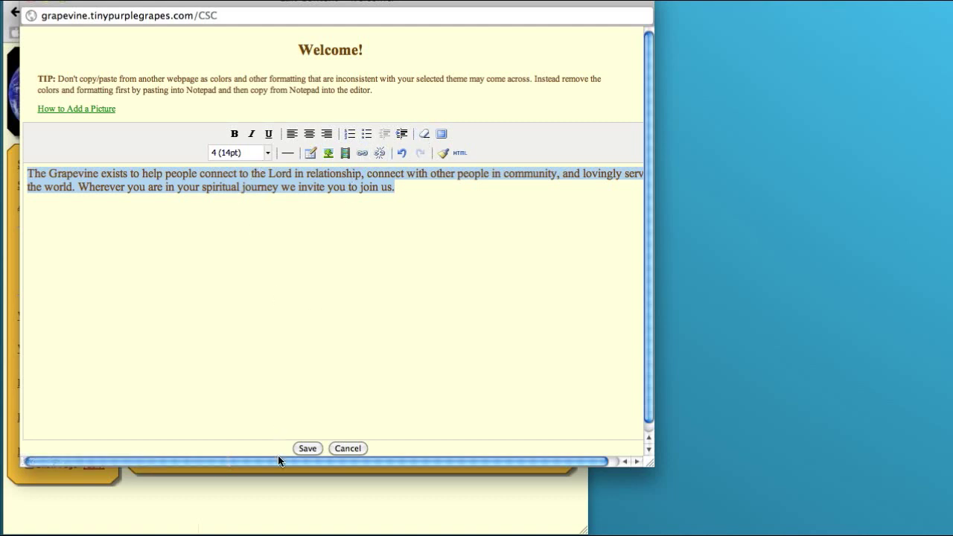
pyautogui.click(307, 448)
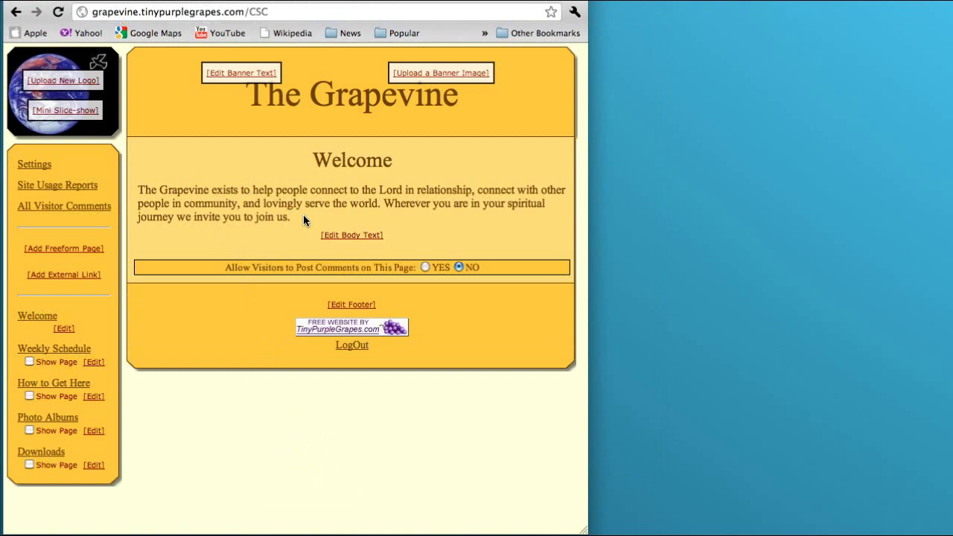
# Set the Welcome mission paragraph to font size 6 (24pt), centre it, and save
pyautogui.click(339, 234)
pyautogui.moveTo(414, 195); pyautogui.dragTo(36, 162)
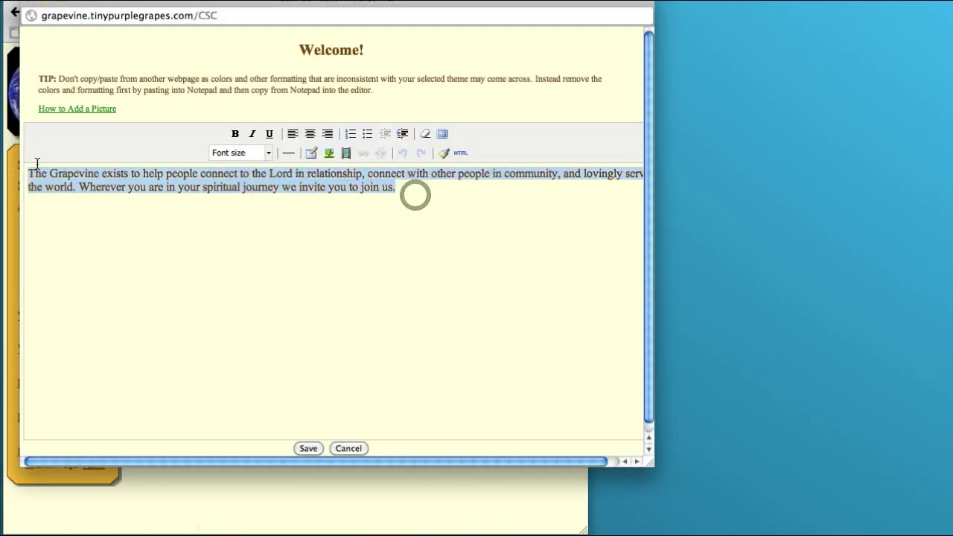
pyautogui.click(269, 153)
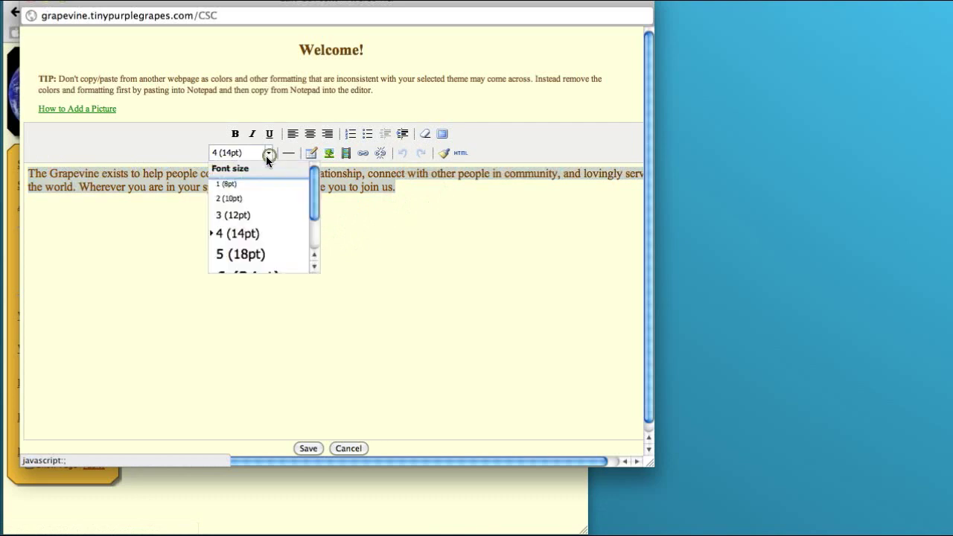
pyautogui.click(259, 253)
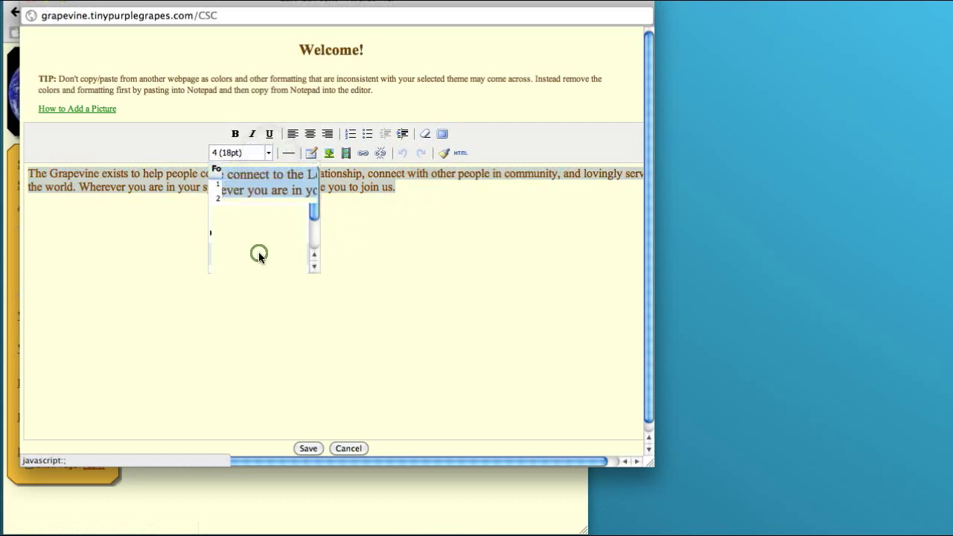
pyautogui.click(268, 153)
pyautogui.scroll(-2, 264, 220)
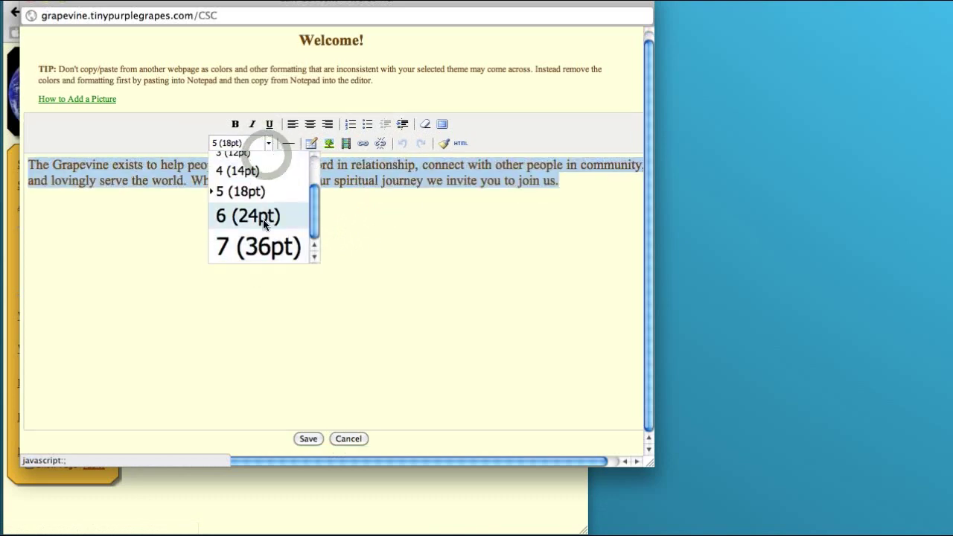
pyautogui.click(262, 216)
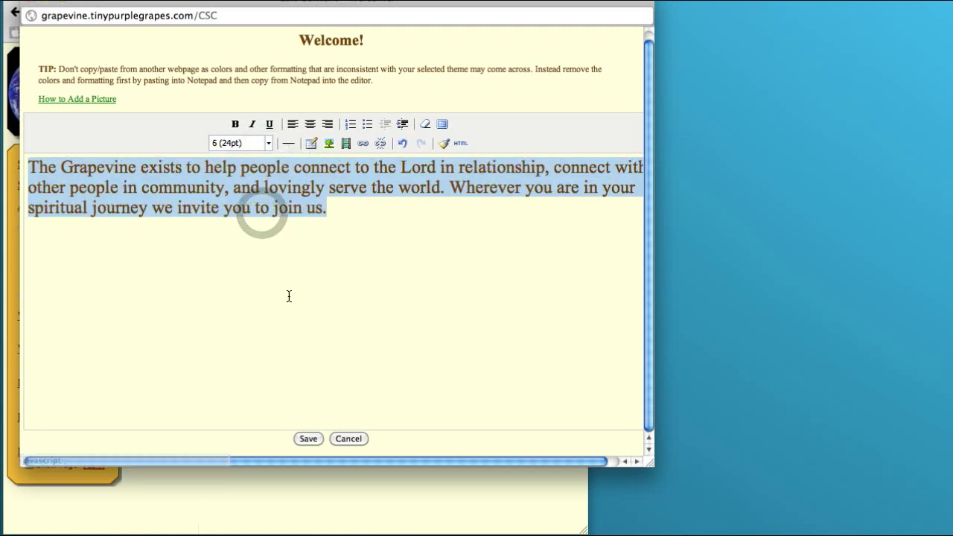
pyautogui.click(304, 128)
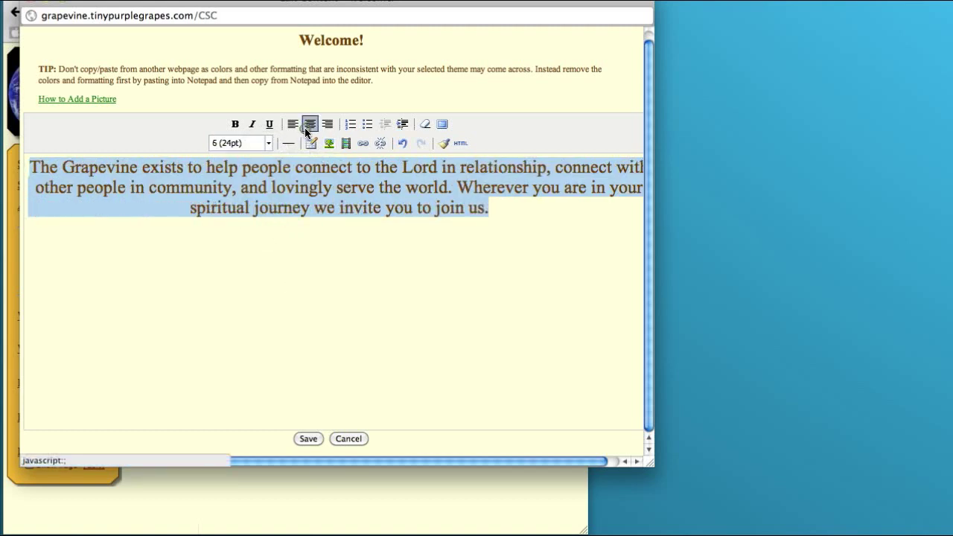
pyautogui.click(308, 439)
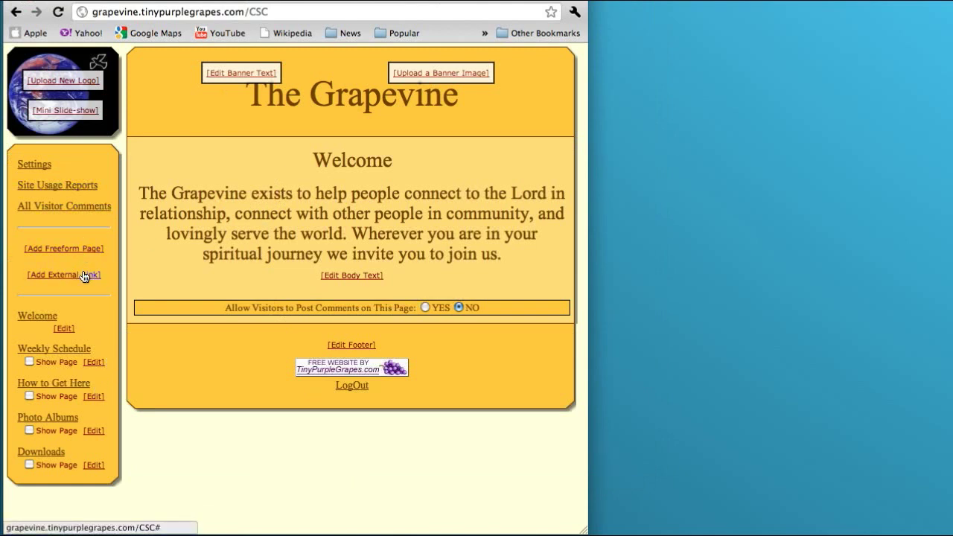
# Log out to view the Welcome page as a visitor would
pyautogui.click(353, 386)
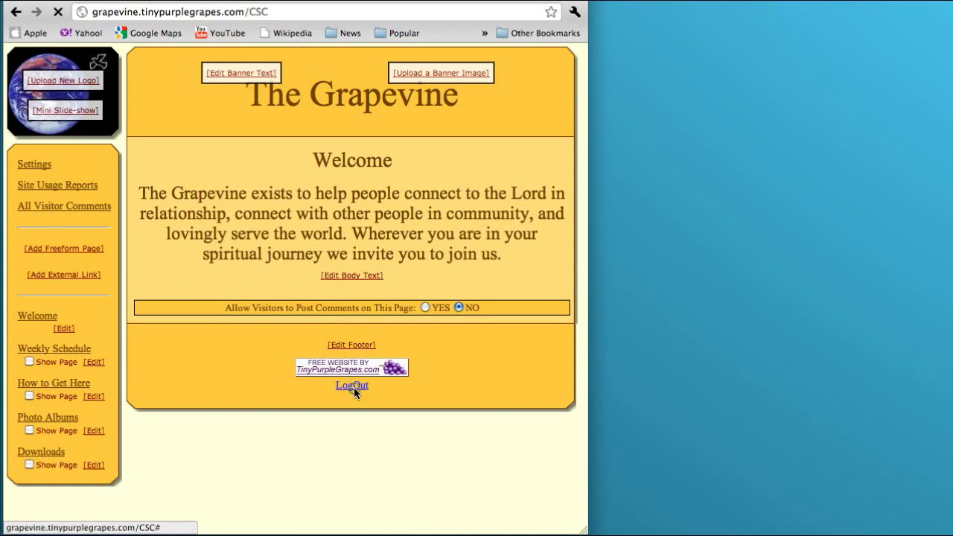